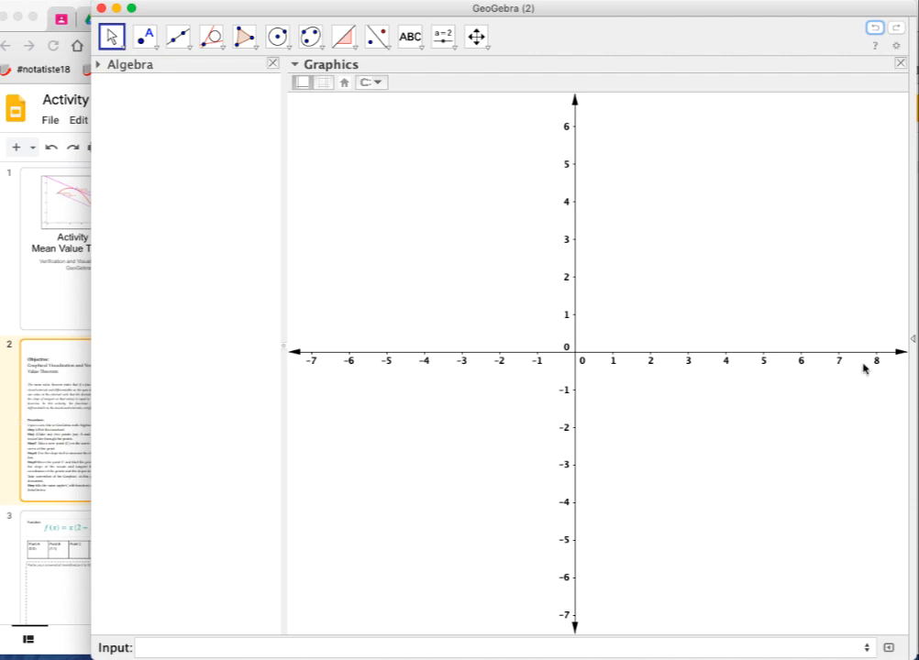
{"action": "left_click", "coordinate": [914, 342]}
{"action": "left_click", "coordinate": [323, 83]}
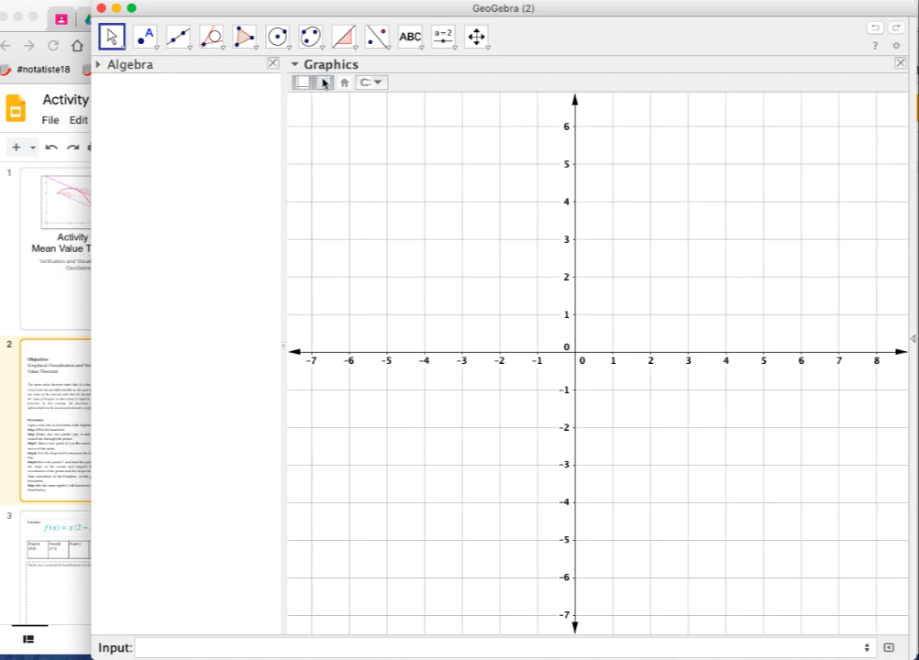
{"action": "left_click", "coordinate": [323, 82]}
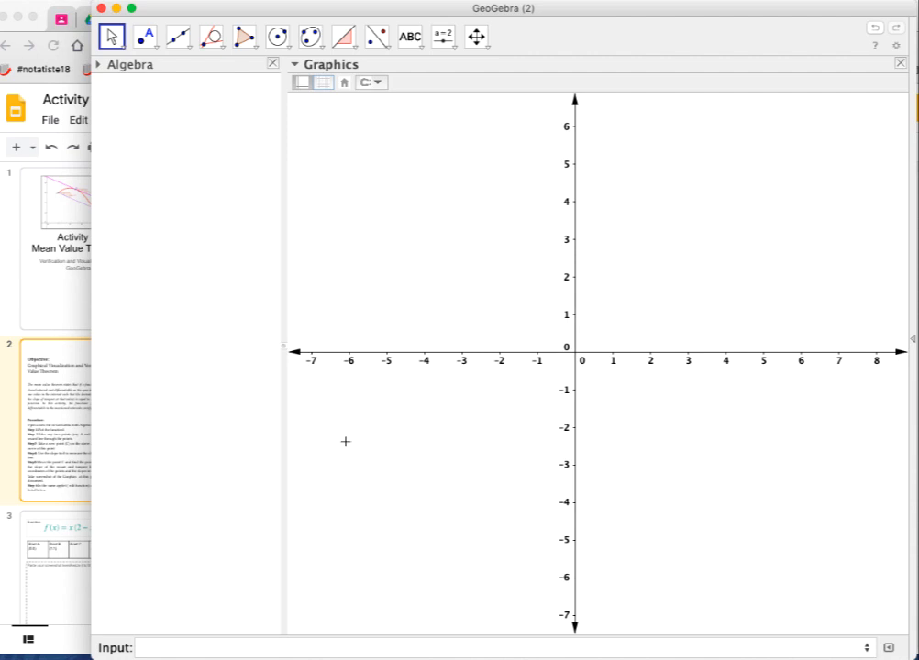
- Plot the function f(x)=x(2-x)
{"action": "left_click", "coordinate": [221, 643]}
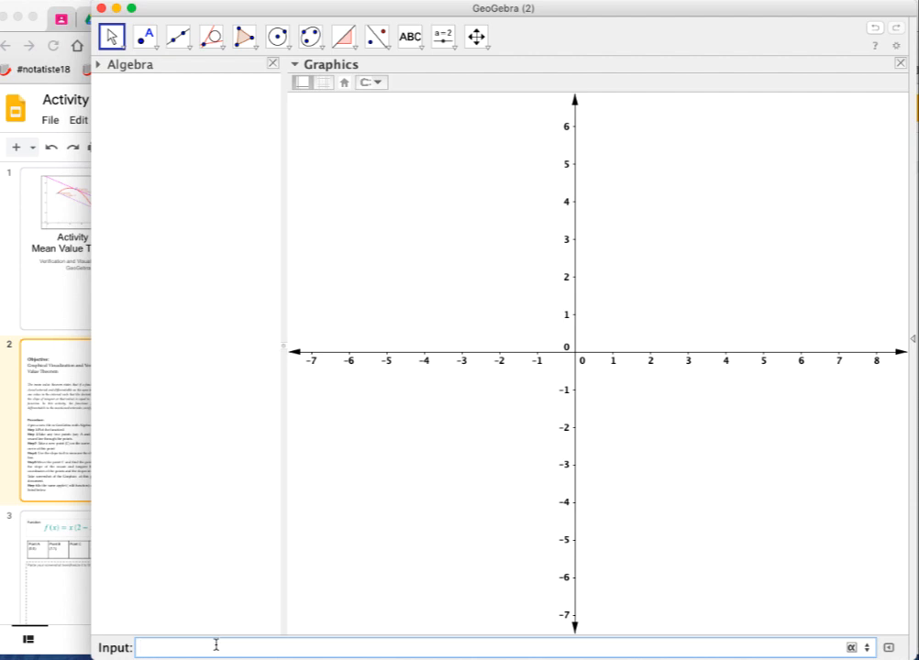
{"action": "type", "text": "f(x)=x(2-x"}
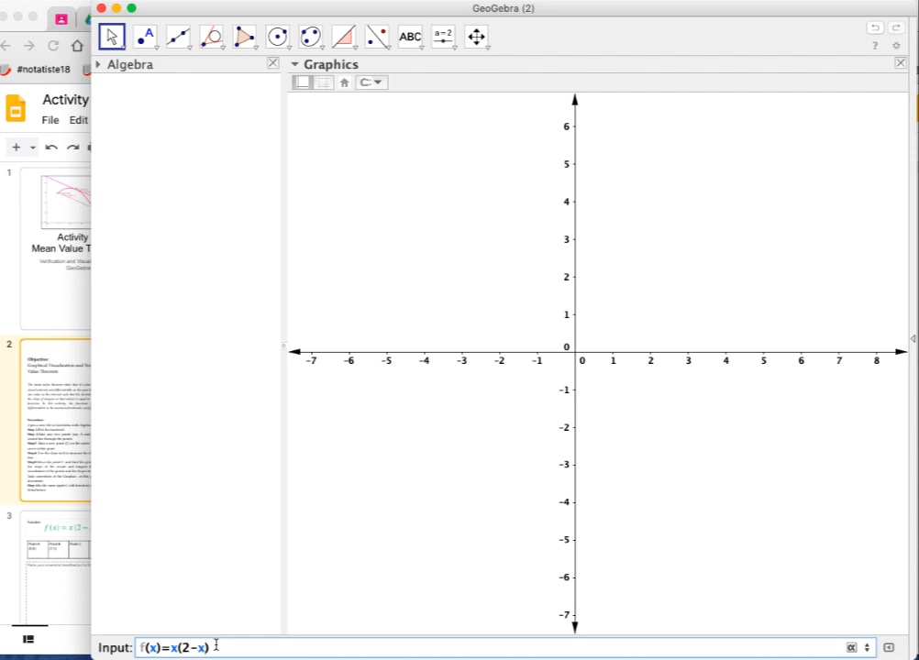
{"action": "key", "text": "Return"}
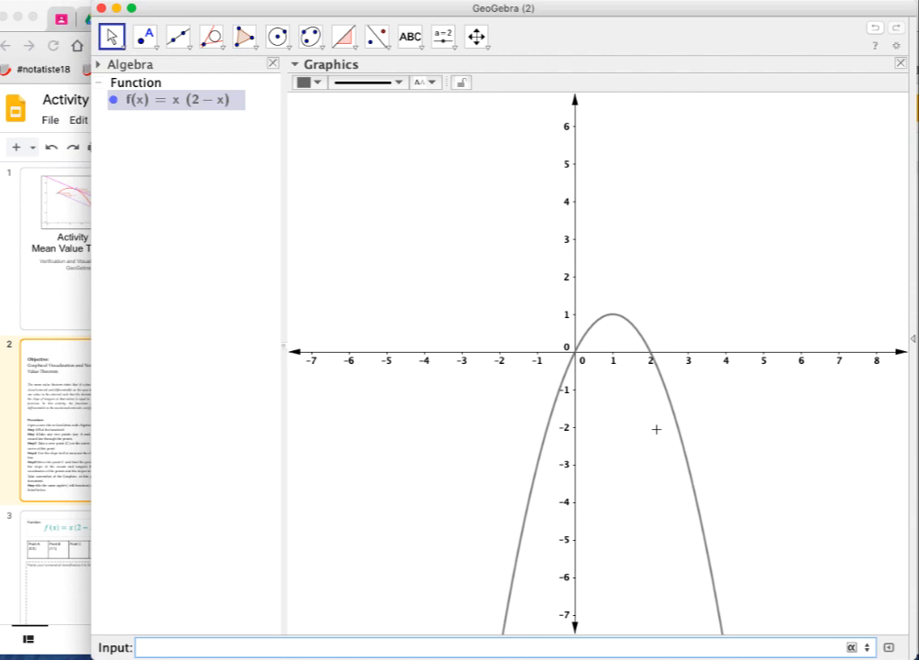
{"action": "scroll", "coordinate": [655, 429], "scroll_direction": "up", "scroll_amount": 5}
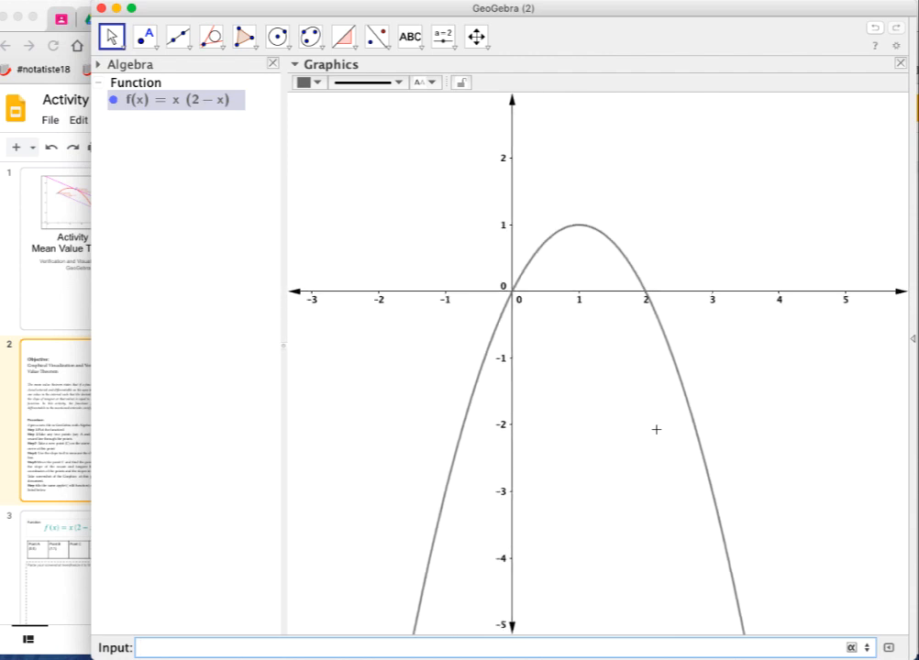
{"action": "left_click_drag", "start_coordinate": [759, 360], "coordinate": [768, 426]}
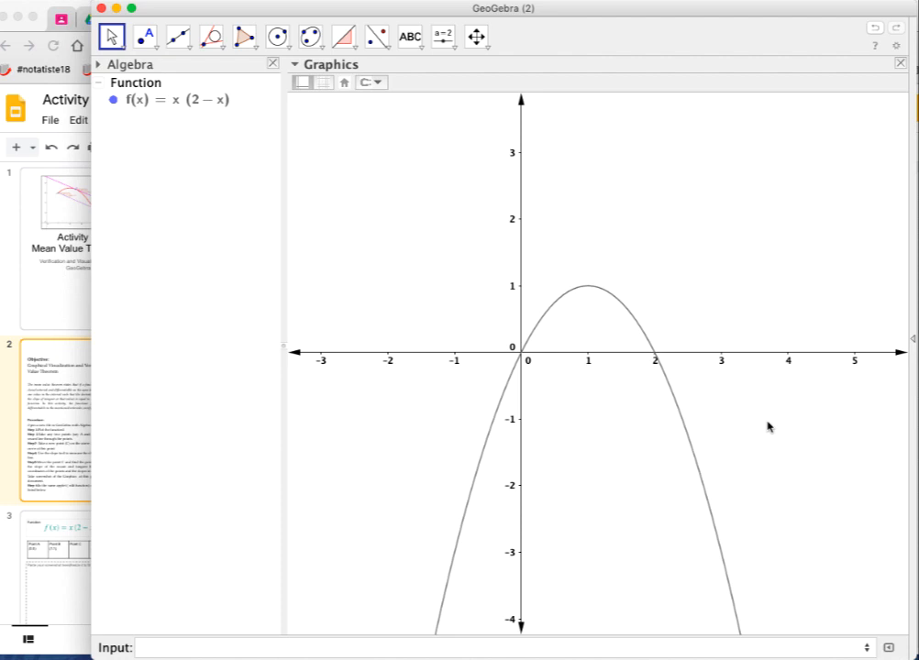
{"action": "scroll", "coordinate": [768, 426], "scroll_direction": "up", "scroll_amount": 3}
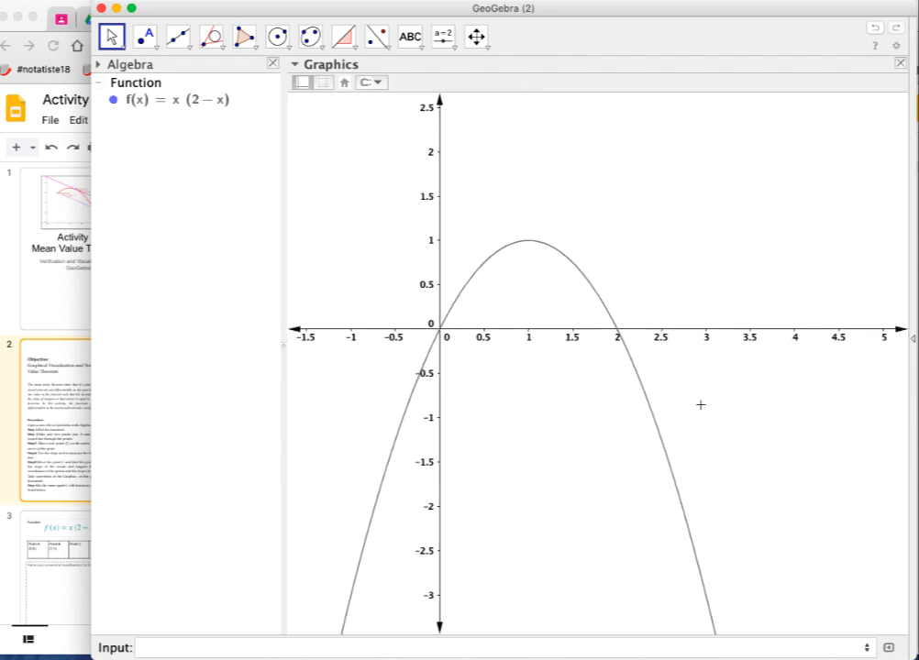
{"action": "scroll", "coordinate": [701, 405], "scroll_direction": "up", "scroll_amount": 2}
{"action": "left_click_drag", "start_coordinate": [627, 269], "coordinate": [666, 325]}
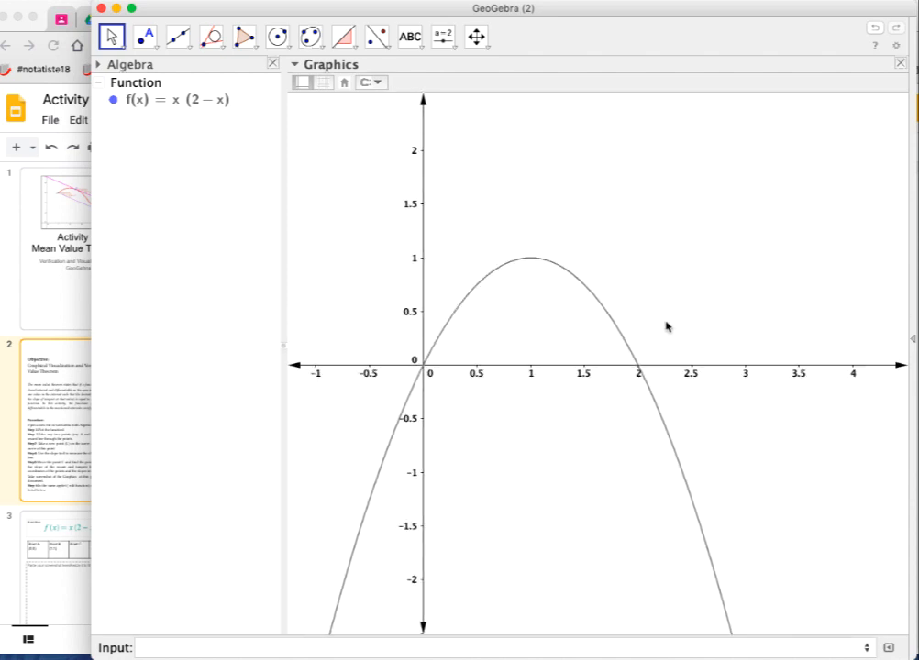
- Create two points on the curve, defined as (0,f(0)) and (1,f(1))
{"action": "left_click", "coordinate": [278, 648]}
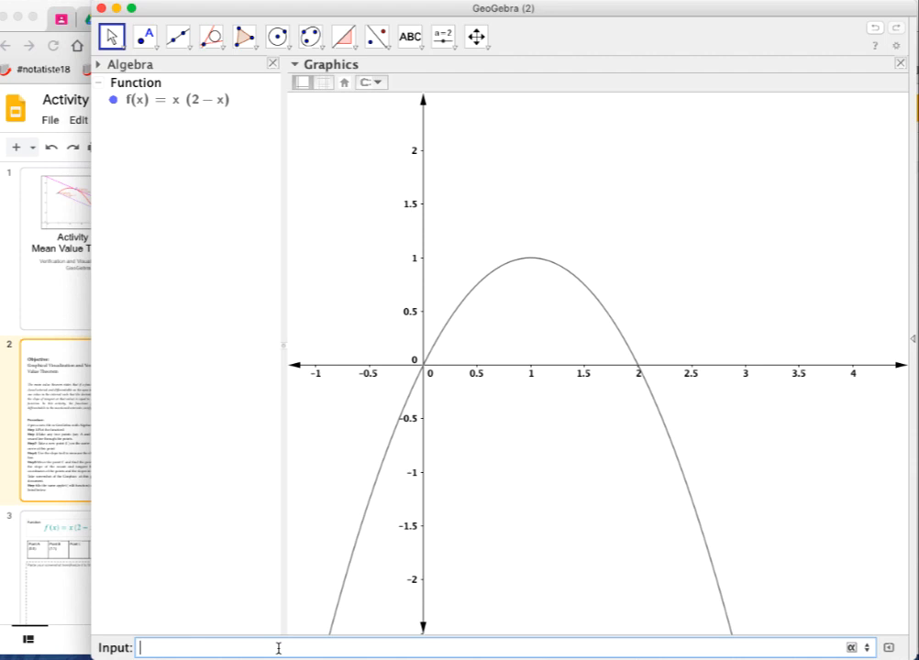
{"action": "type", "text": "(0,f(0"}
{"action": "key", "text": "Return"}
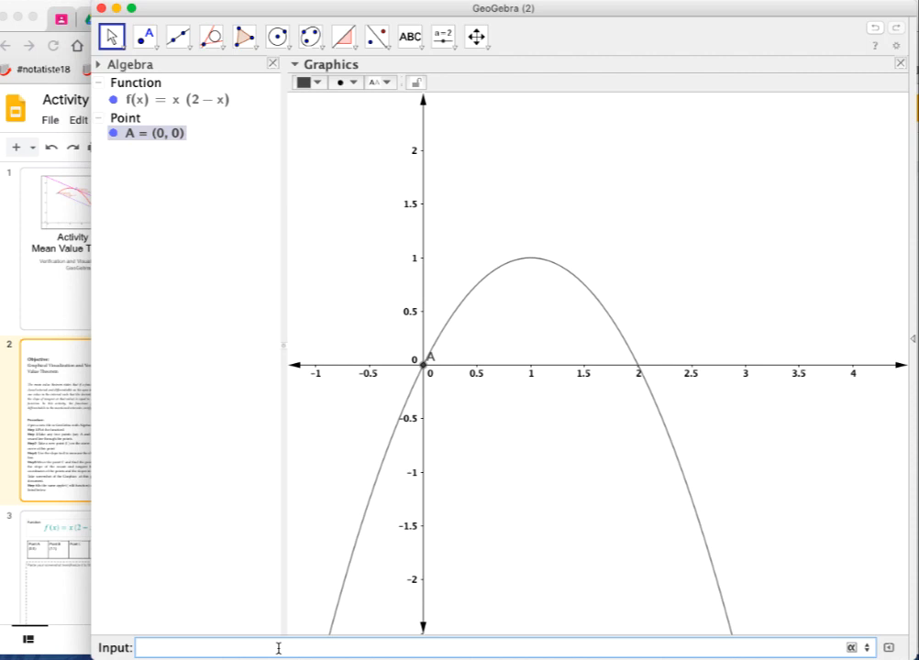
{"action": "type", "text": "(1,f(1"}
{"action": "key", "text": "Return"}
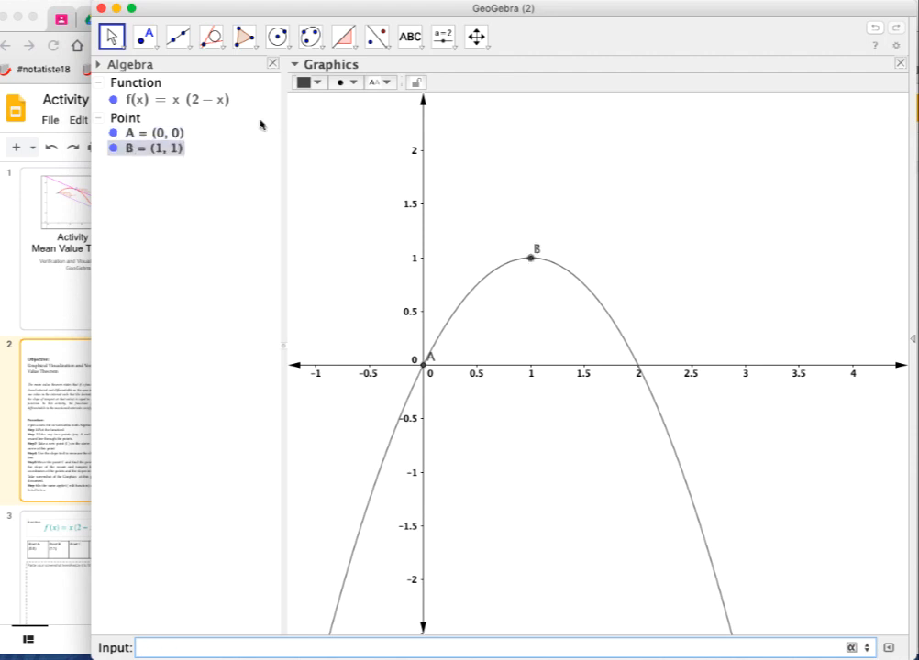
- Draw the secant line through points A and B and colour it blue
{"action": "left_click", "coordinate": [181, 40]}
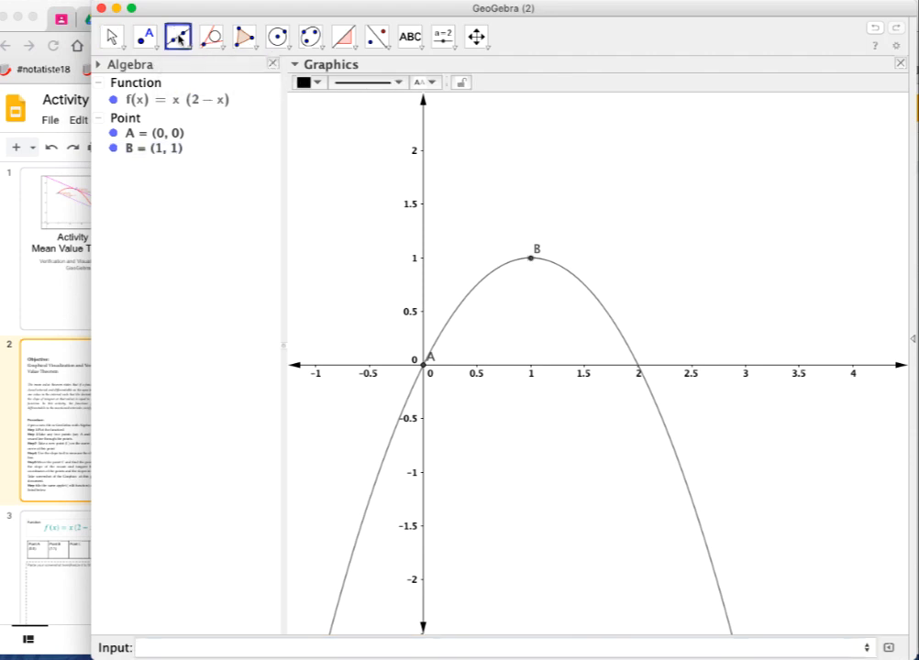
{"action": "left_click", "coordinate": [425, 367]}
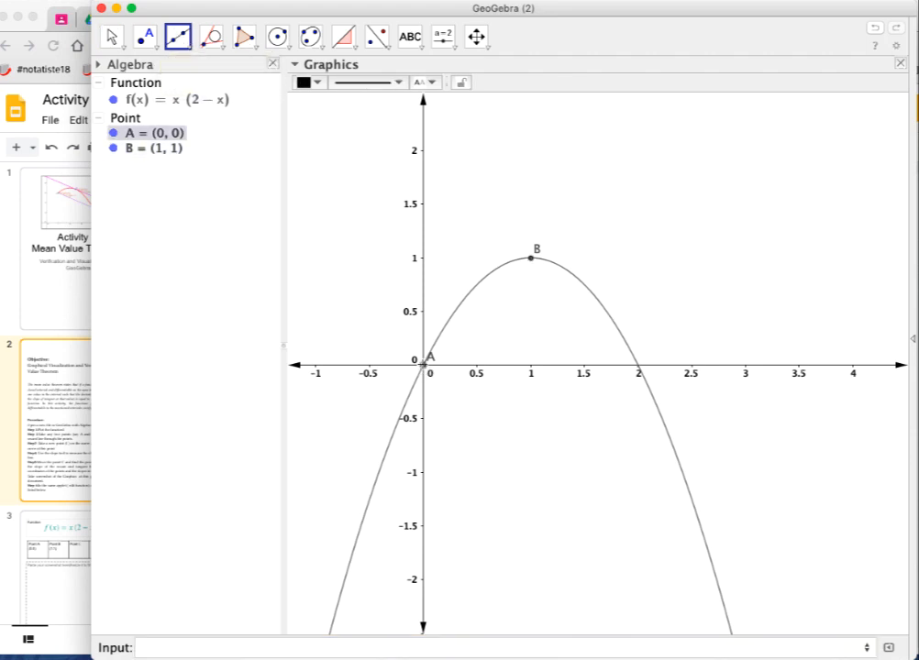
{"action": "left_click", "coordinate": [531, 259]}
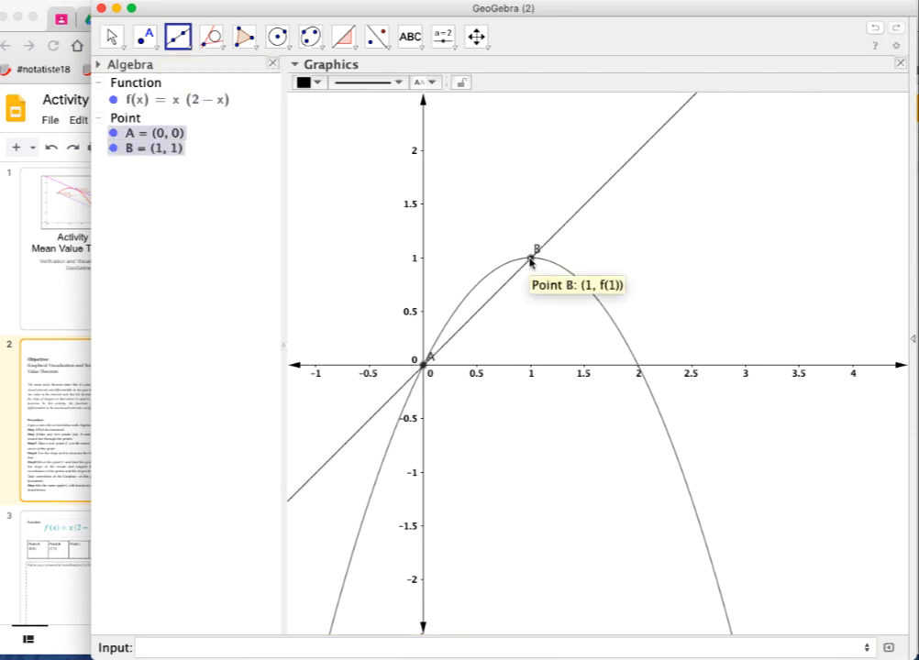
{"action": "left_click", "coordinate": [530, 259]}
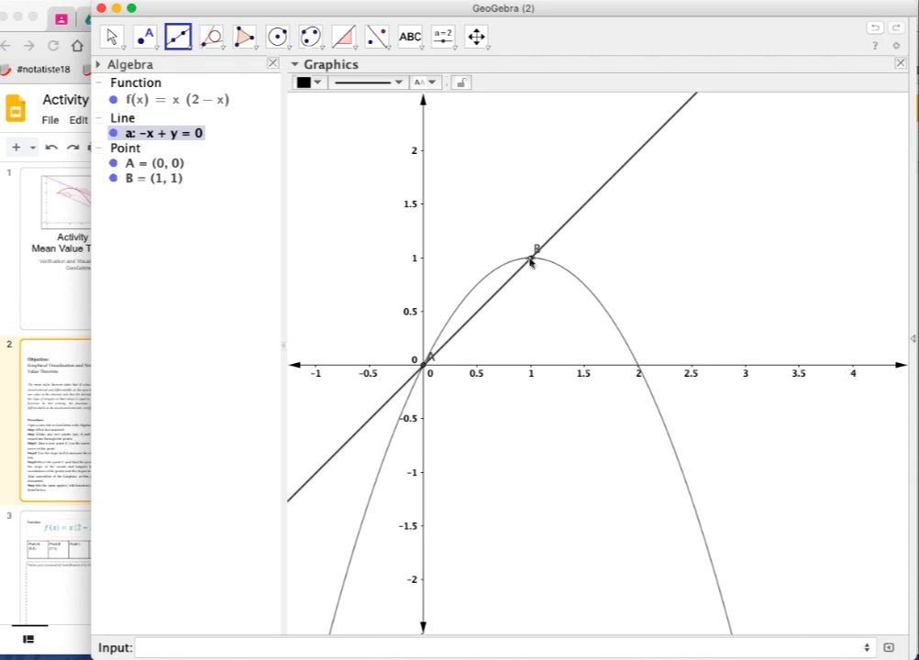
{"action": "left_click", "coordinate": [318, 84]}
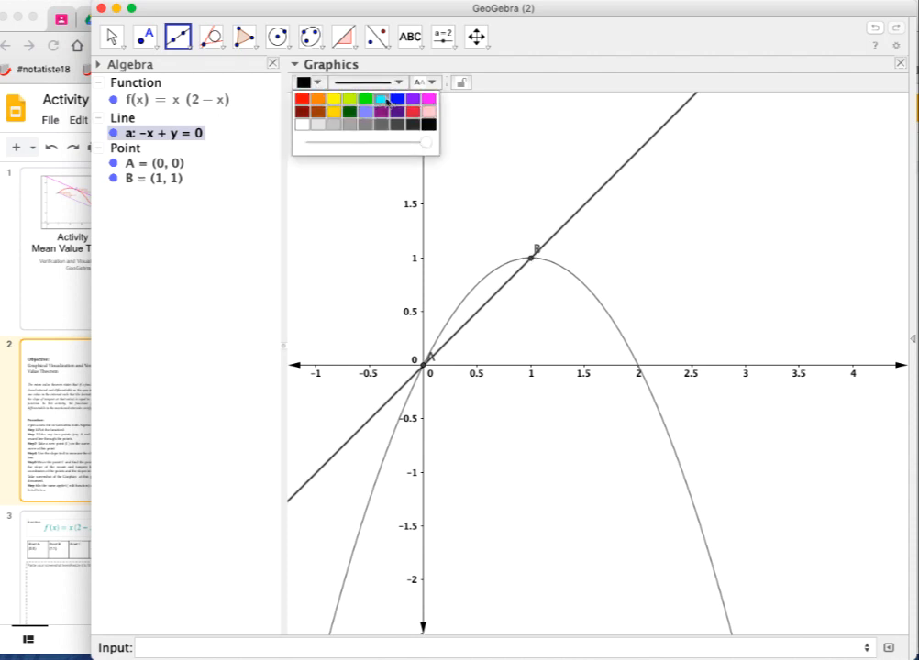
{"action": "left_click", "coordinate": [396, 99]}
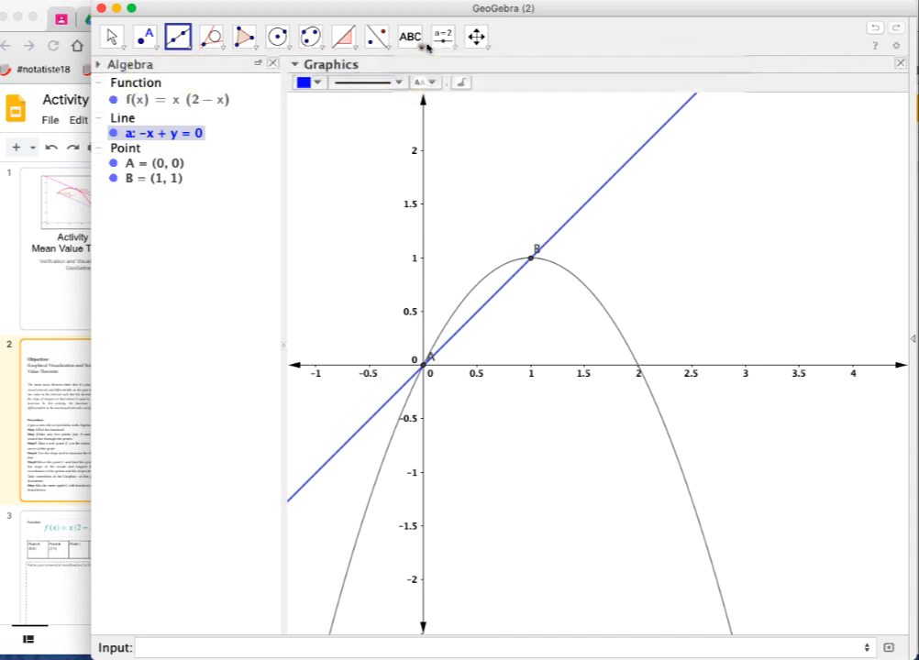
- Measure the slope of the secant line AB with the Slope tool
{"action": "left_click", "coordinate": [348, 43]}
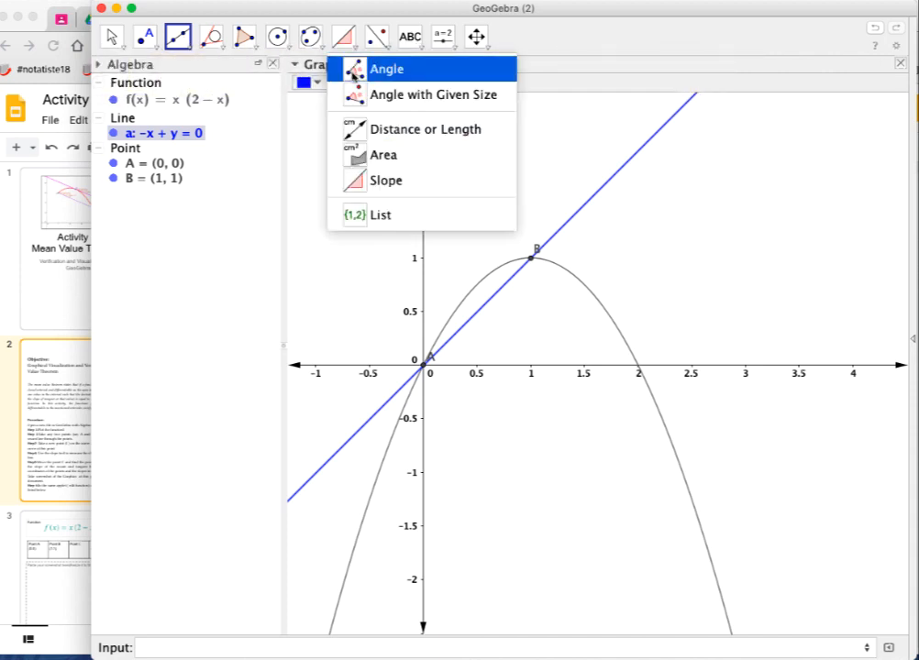
{"action": "left_click", "coordinate": [354, 71]}
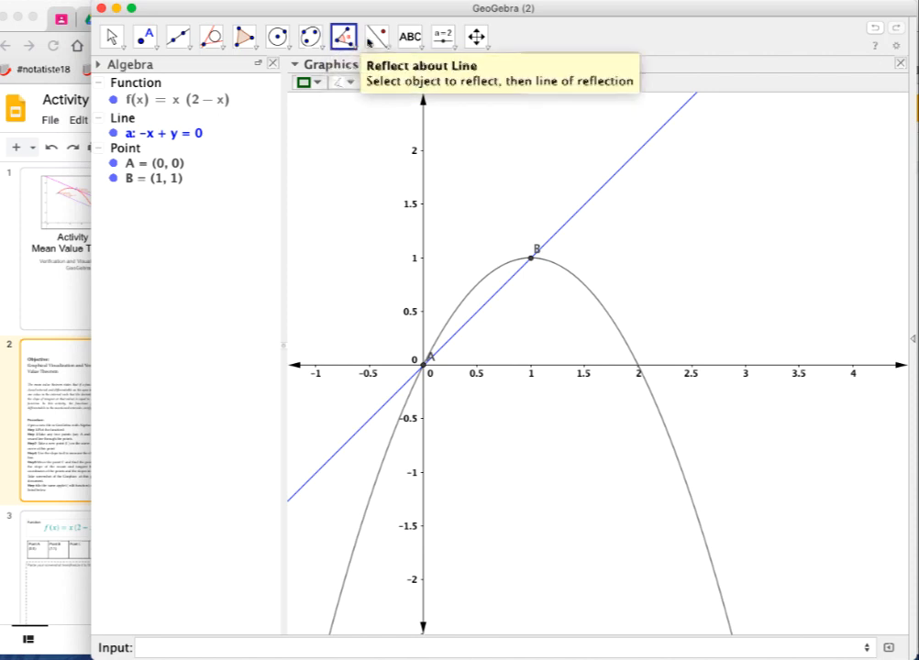
{"action": "left_click", "coordinate": [356, 50]}
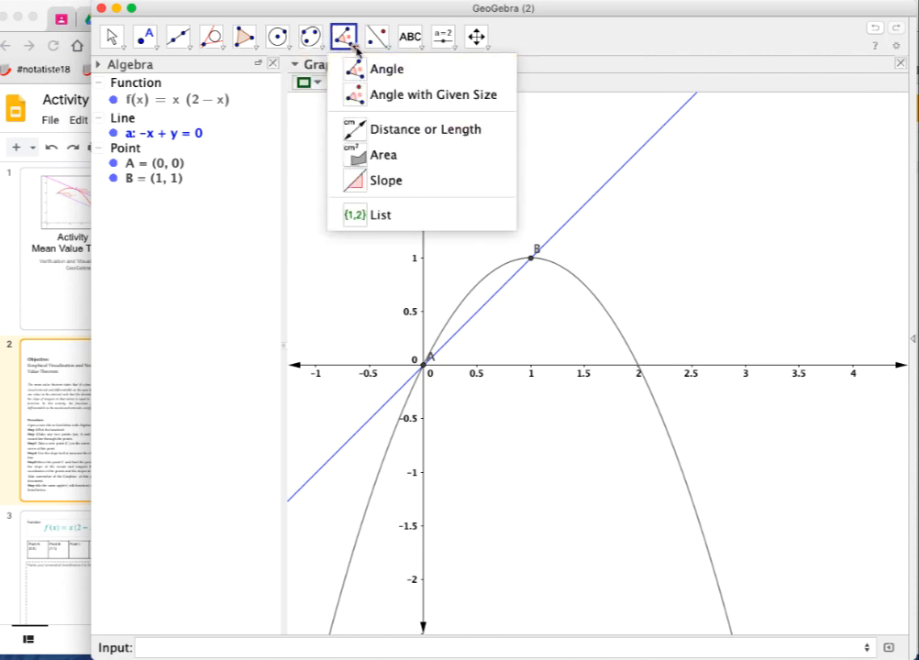
{"action": "left_click", "coordinate": [358, 182]}
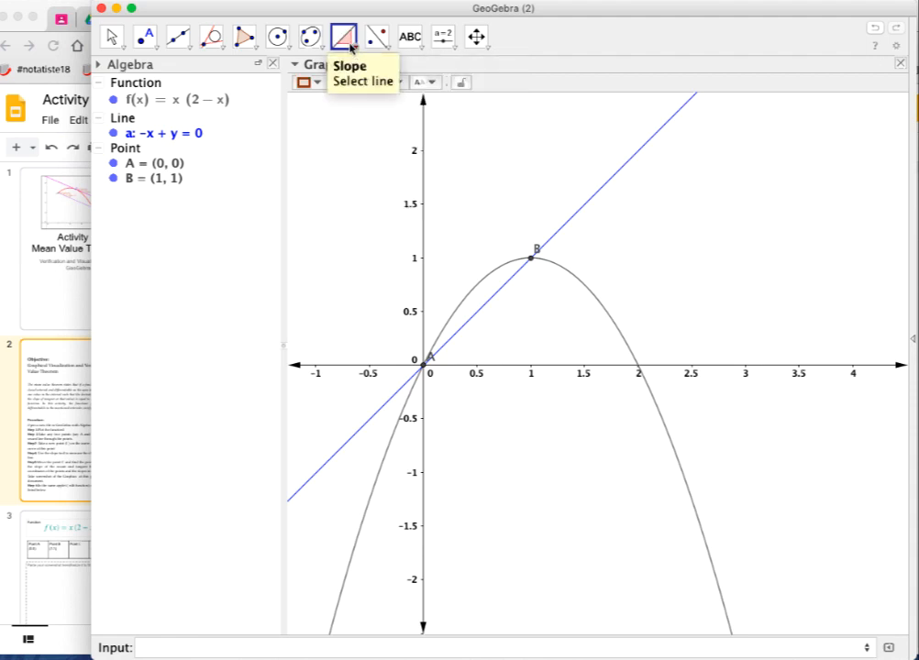
{"action": "left_click", "coordinate": [582, 207]}
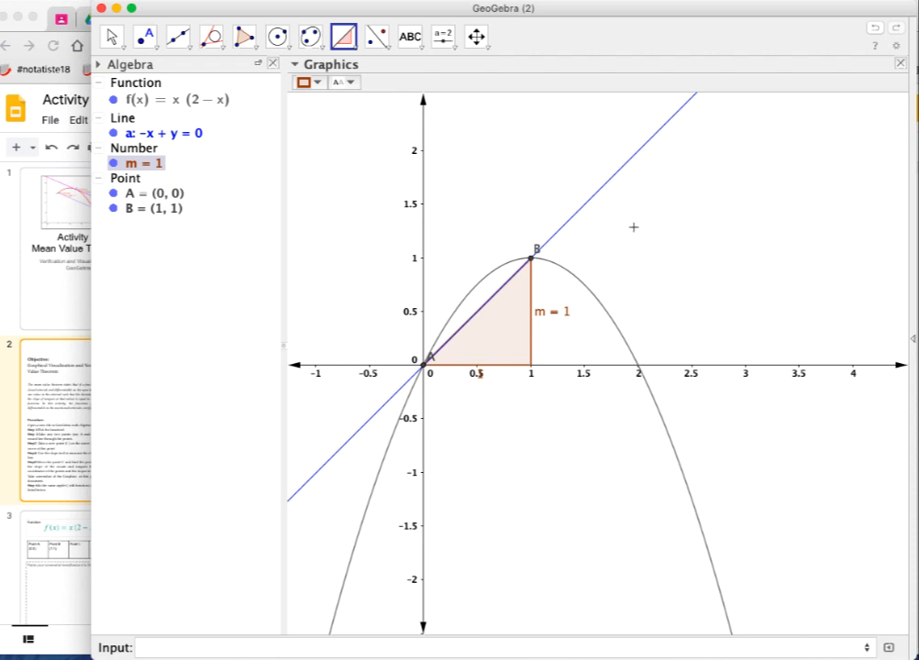
- Place a new point on the parabola and move it along the curve beyond B to about (1.54, 0.71)
{"action": "left_click", "coordinate": [142, 38]}
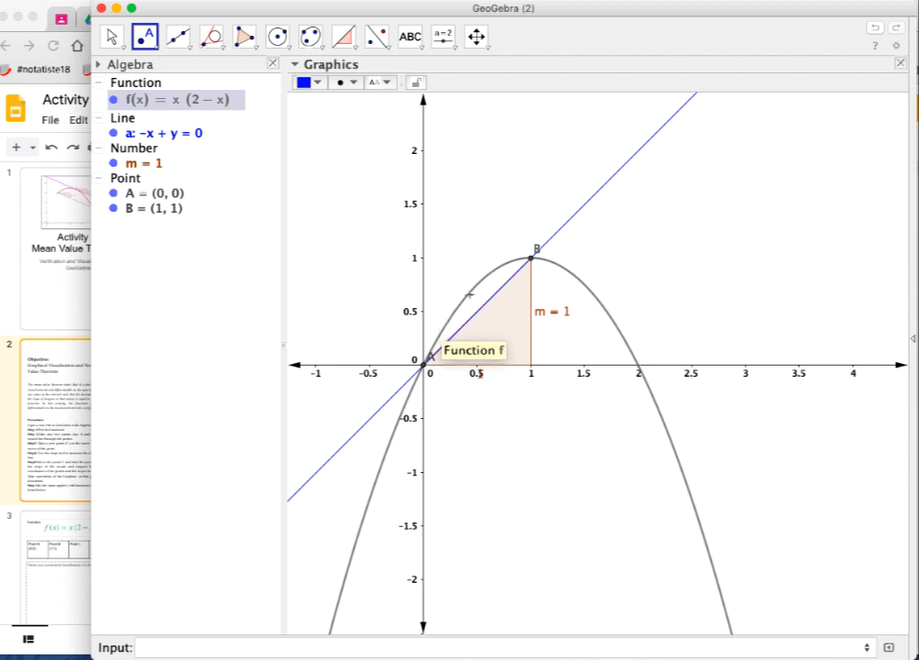
{"action": "left_click", "coordinate": [436, 338]}
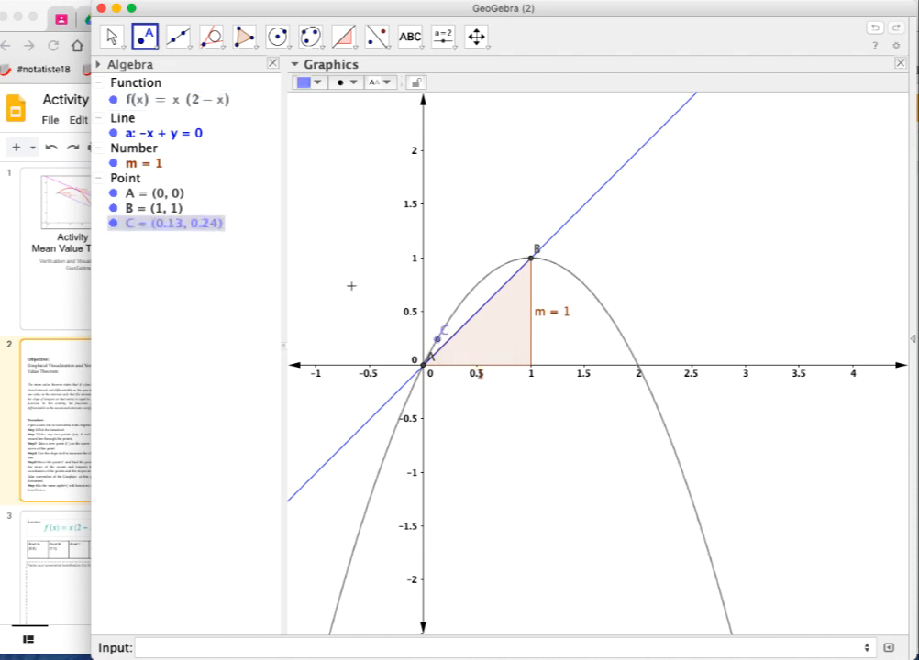
{"action": "key", "text": "Escape"}
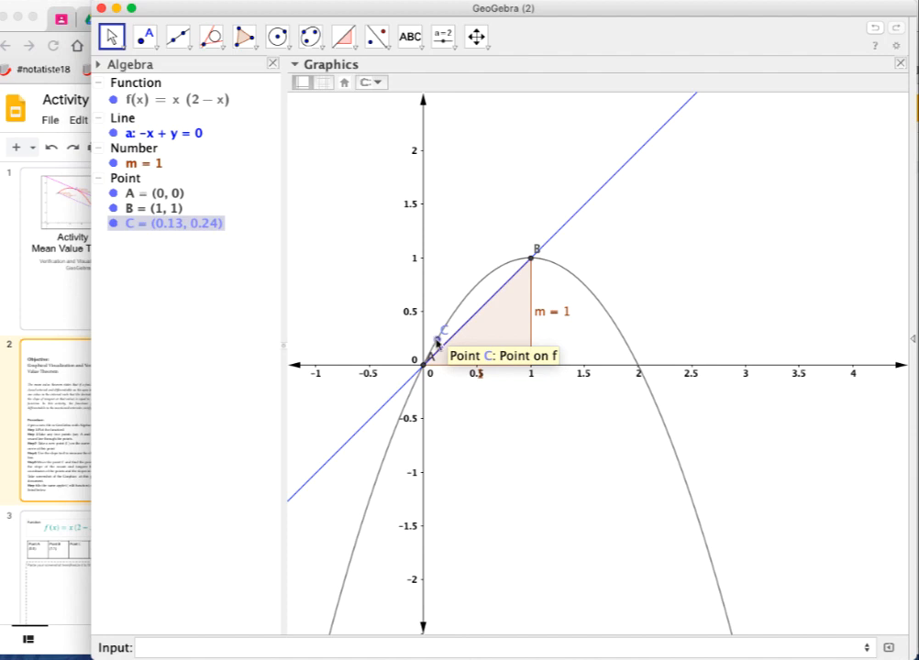
{"action": "left_click_drag", "start_coordinate": [436, 345], "coordinate": [591, 291]}
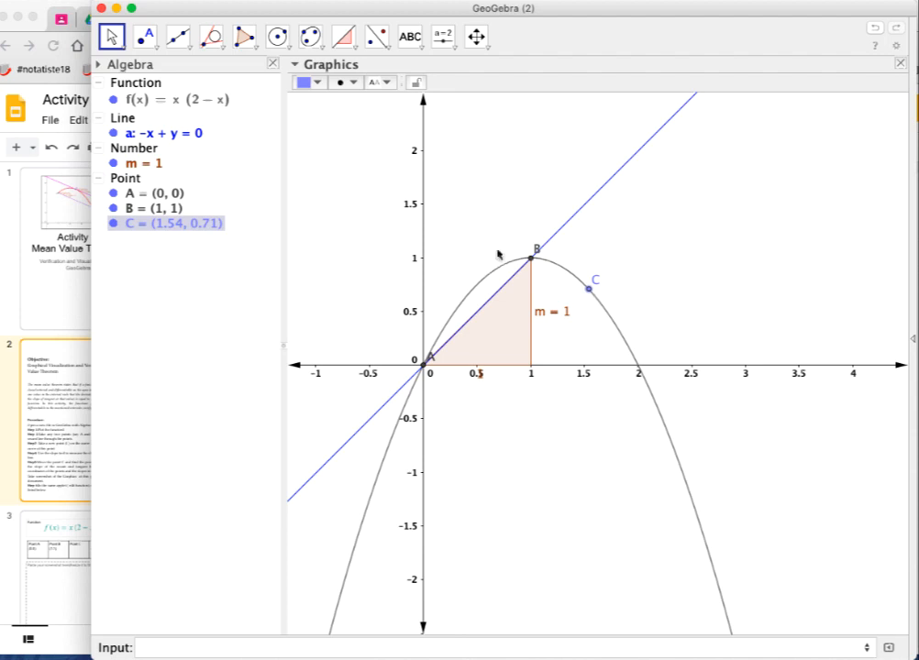
- Construct the tangent to the parabola at point C and colour it green
{"action": "left_click", "coordinate": [221, 49]}
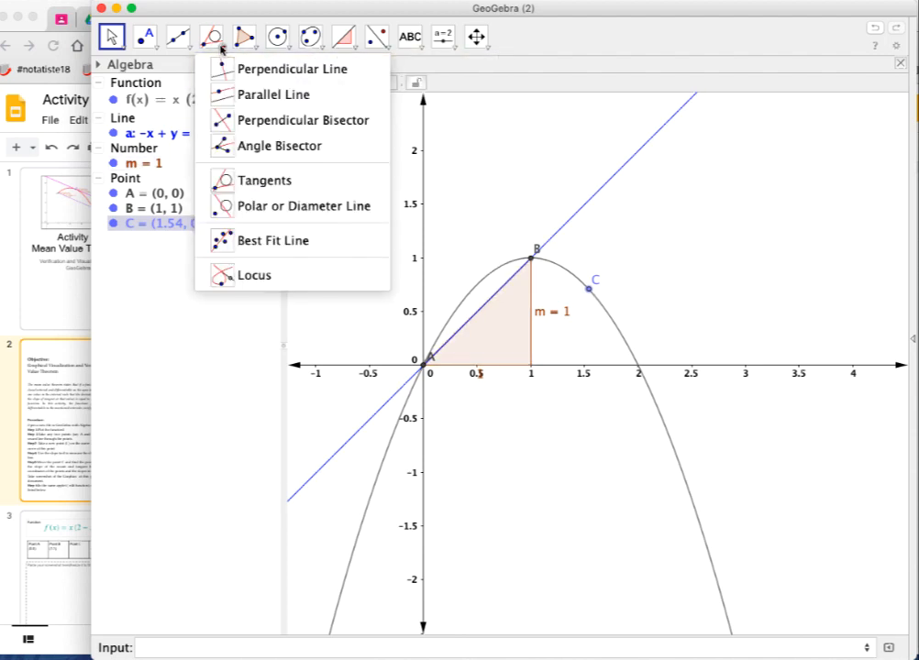
{"action": "left_click", "coordinate": [225, 71]}
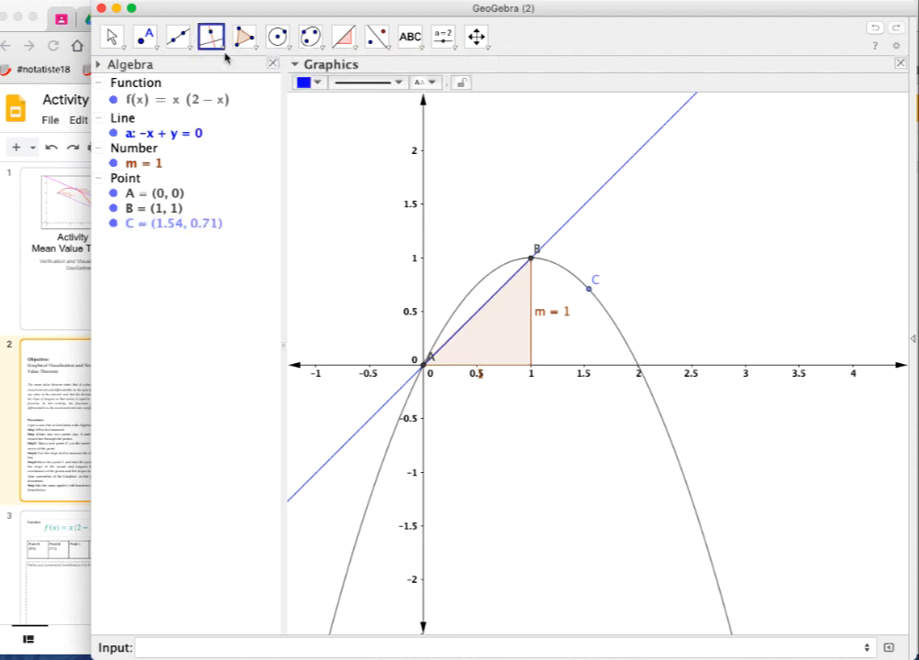
{"action": "left_click", "coordinate": [218, 48]}
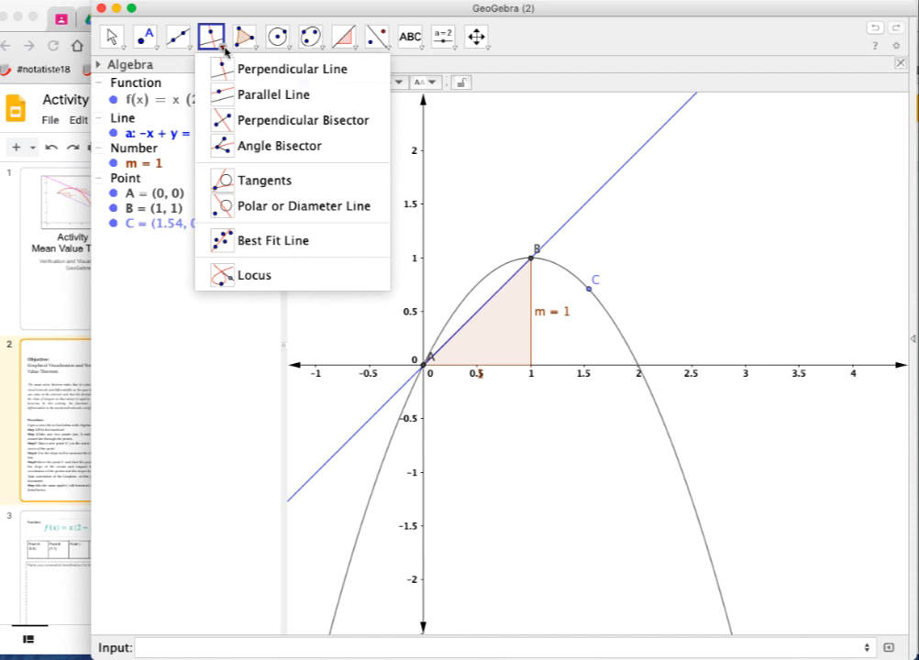
{"action": "left_click", "coordinate": [244, 182]}
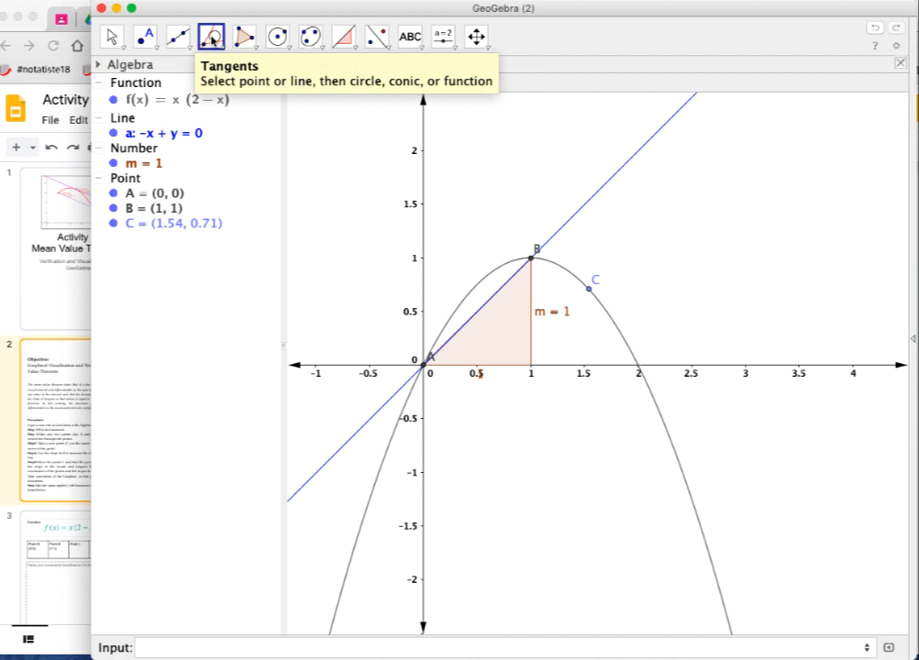
{"action": "left_click", "coordinate": [587, 291]}
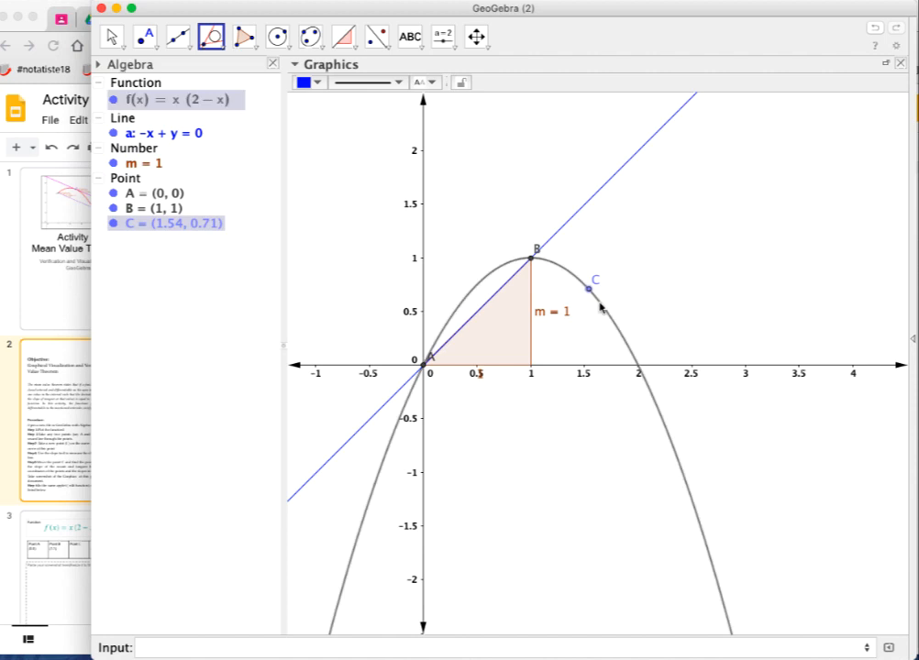
{"action": "left_click", "coordinate": [600, 303]}
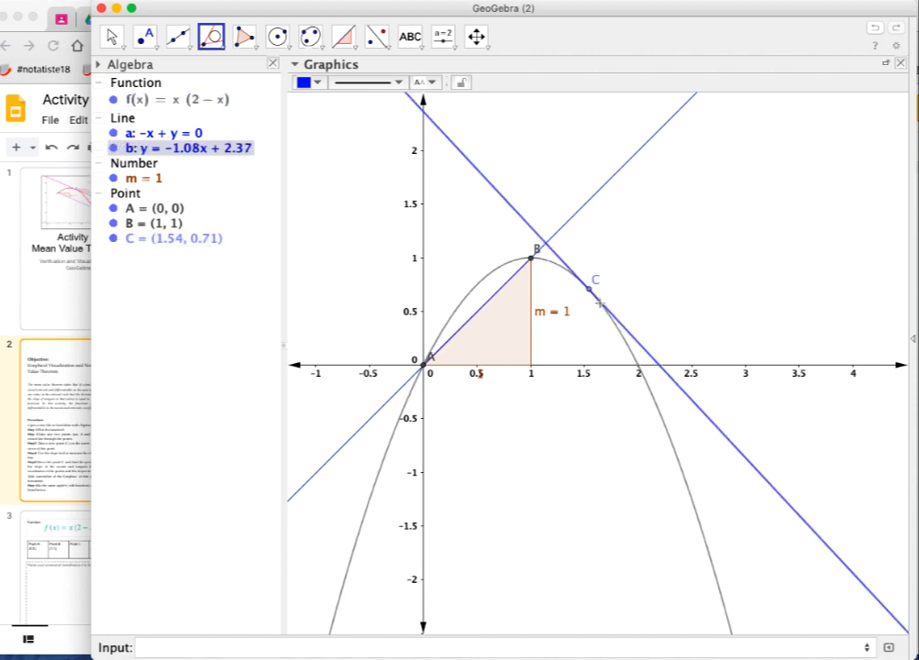
{"action": "left_click", "coordinate": [317, 83]}
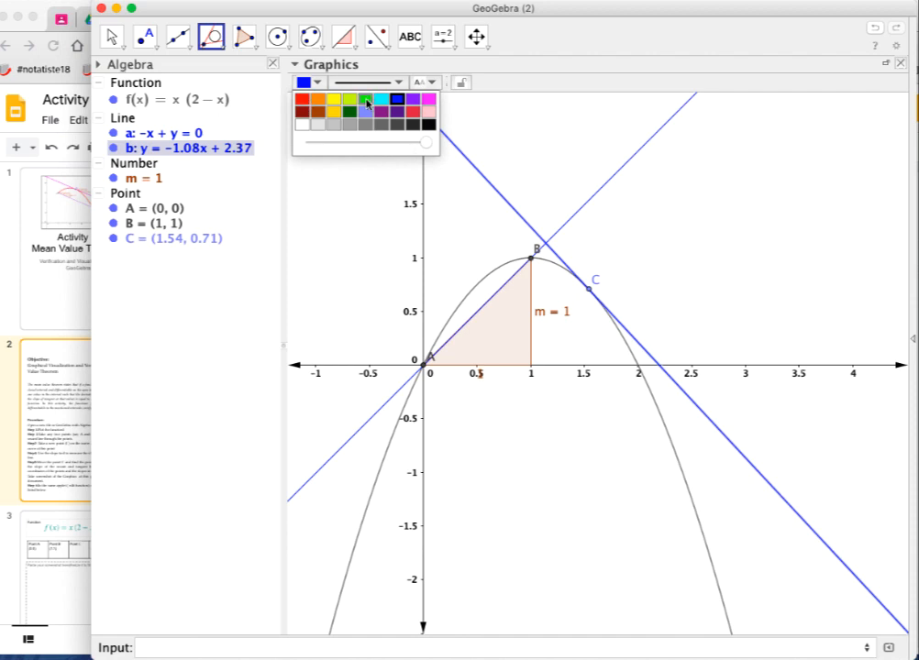
{"action": "left_click", "coordinate": [366, 98]}
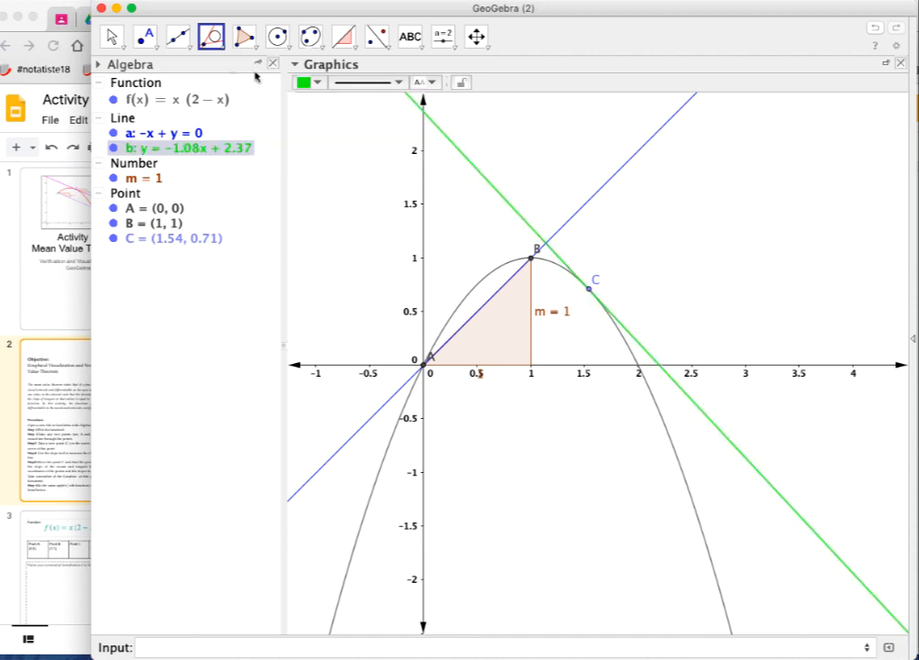
- Measure the slope of the green tangent with the Slope tool and move point C along the parabola to (0.5, 0.75)
{"action": "left_click", "coordinate": [113, 37]}
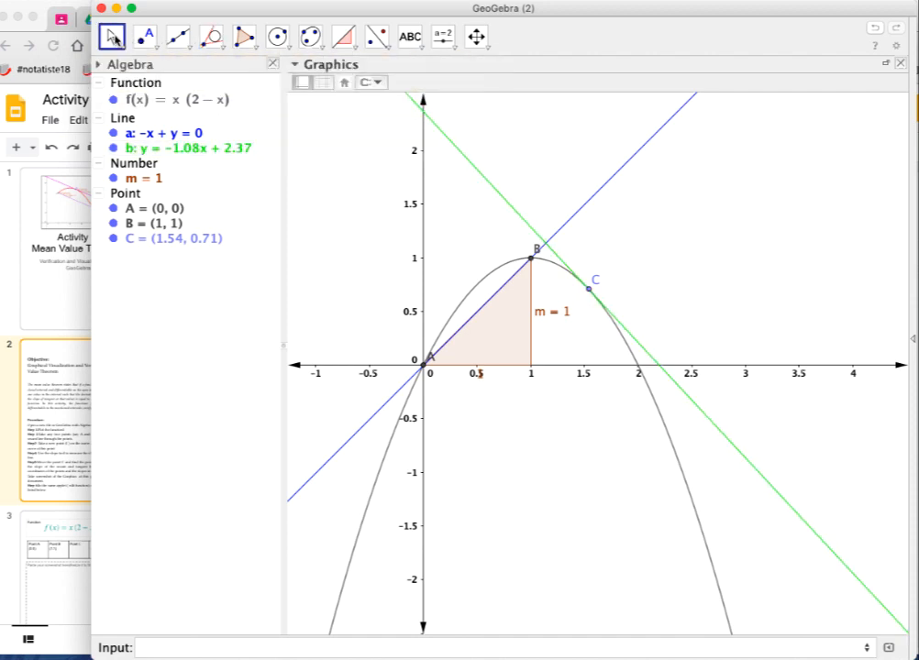
{"action": "left_click", "coordinate": [112, 37]}
{"action": "mouse_move", "coordinate": [349, 42]}
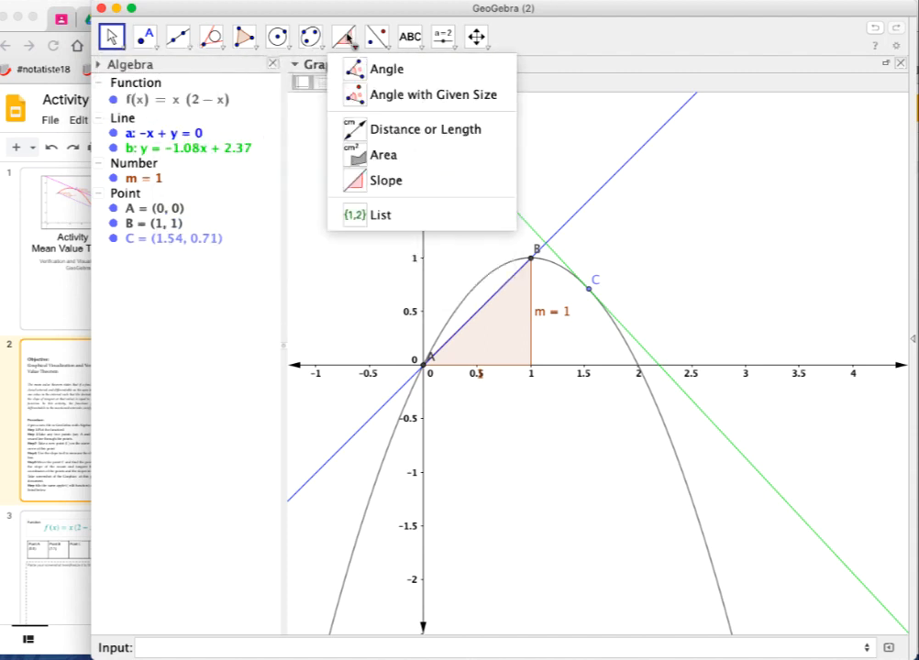
{"action": "left_click", "coordinate": [379, 180]}
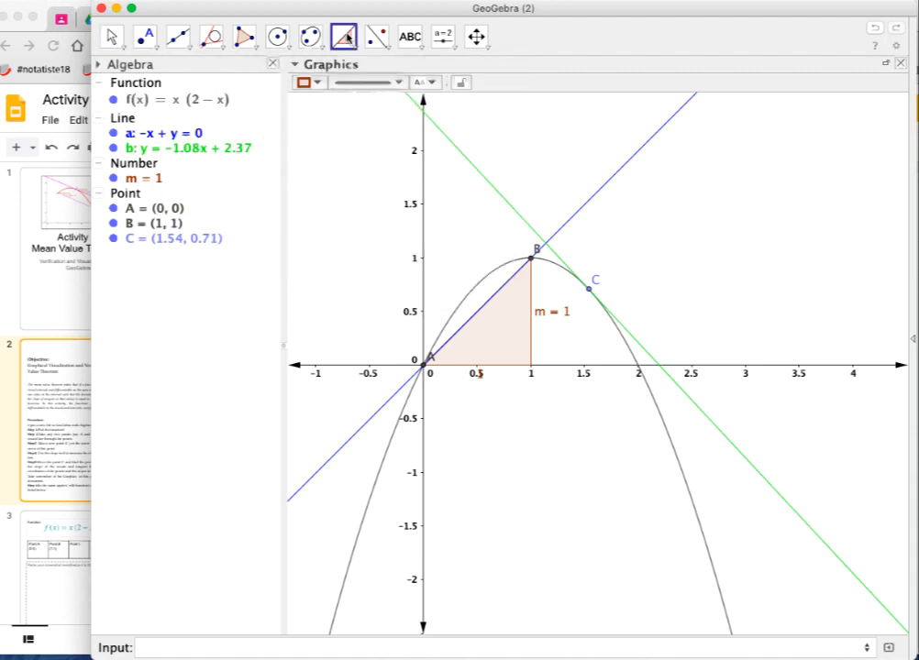
{"action": "left_click", "coordinate": [648, 356]}
{"action": "key", "text": "Escape"}
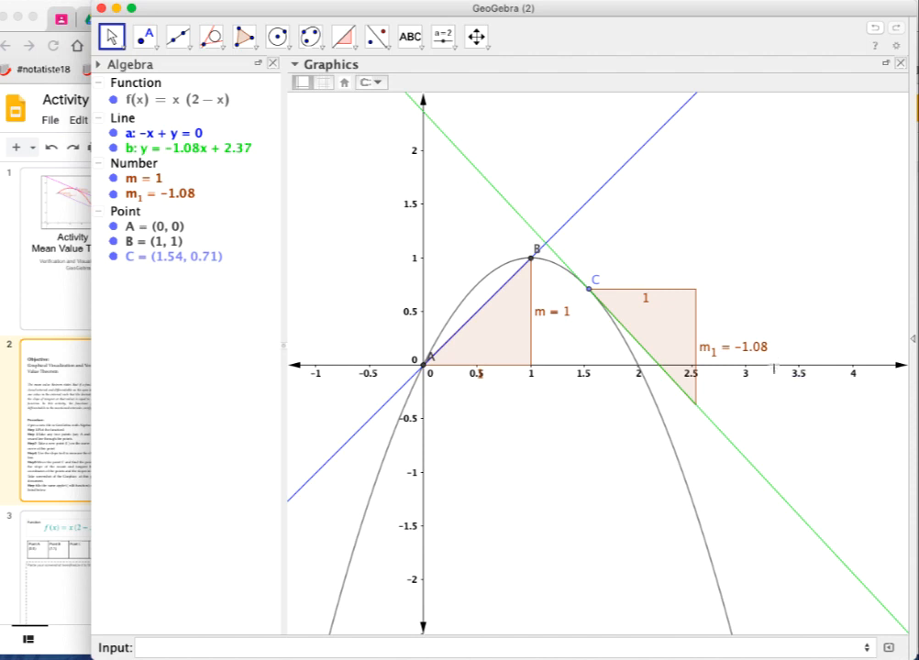
{"action": "left_click_drag", "start_coordinate": [589, 292], "coordinate": [477, 305]}
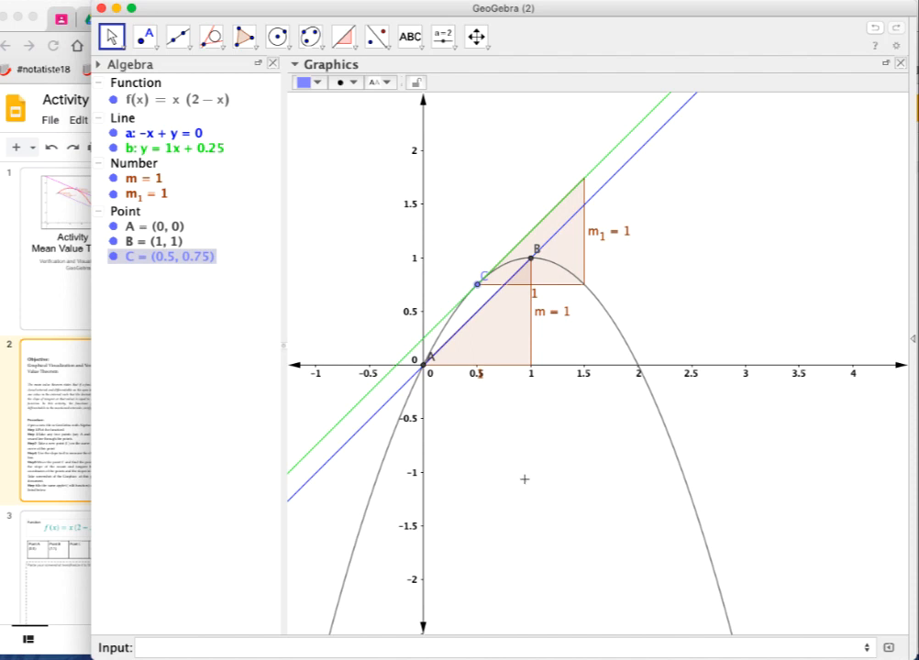
- Export the Graphics view to the clipboard
{"action": "left_click", "coordinate": [54, 1]}
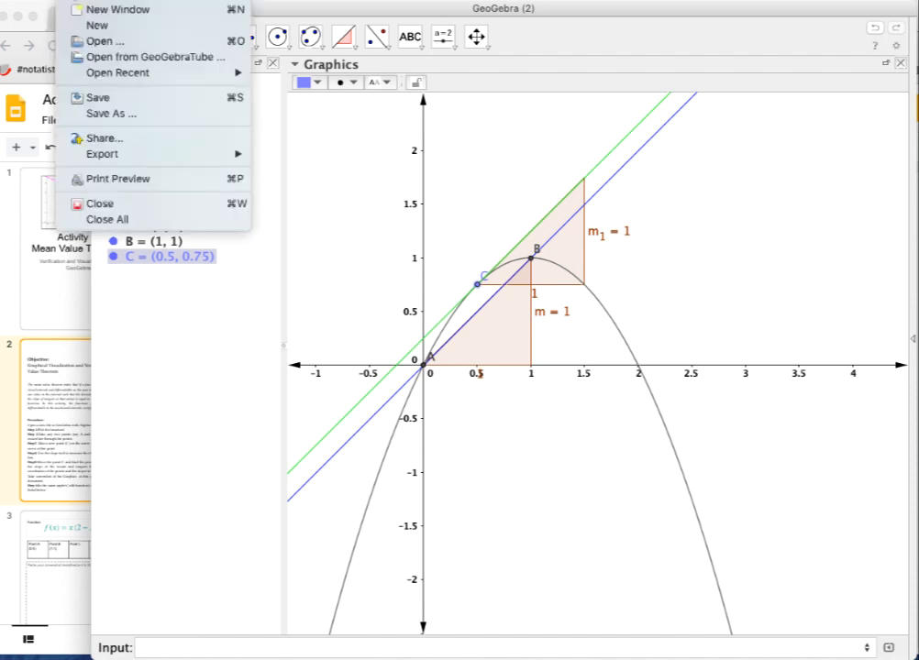
{"action": "mouse_move", "coordinate": [154, 156]}
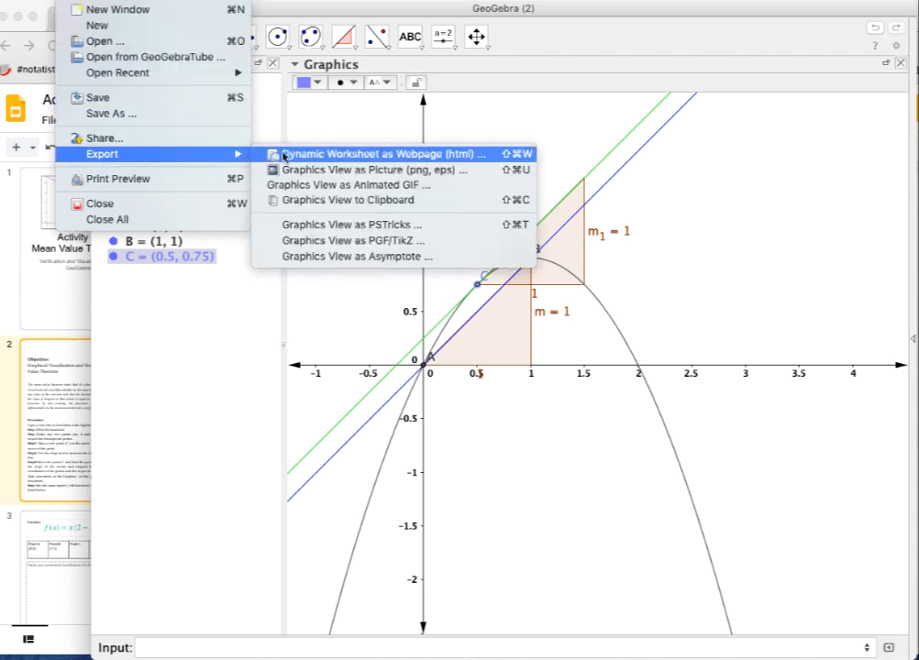
{"action": "left_click", "coordinate": [330, 202]}
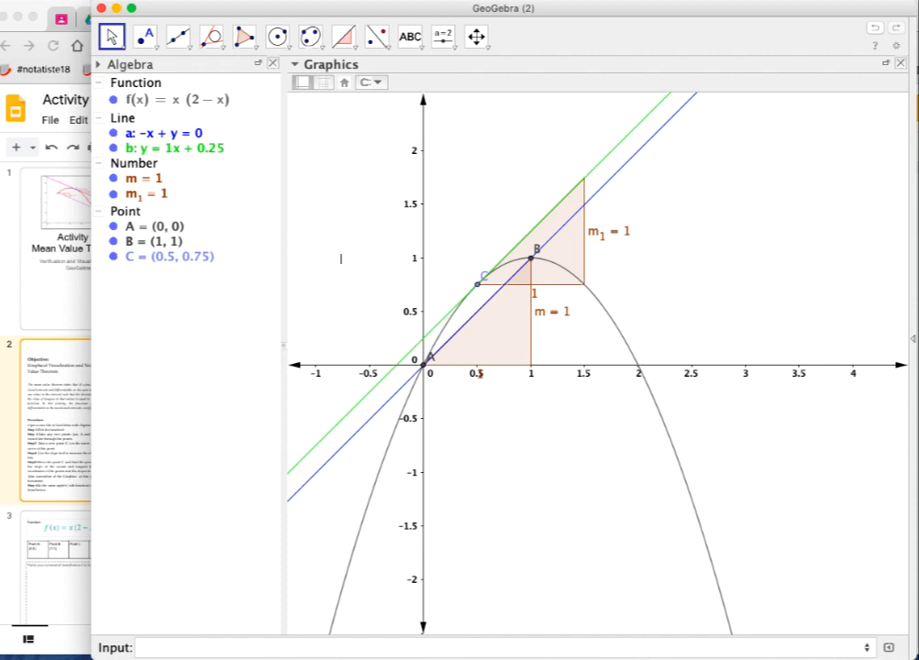
- Switch to the Google Slides activity presentation and open slide 3 for f(x)=x(2-x) on [0, 1]
{"action": "left_click", "coordinate": [59, 516]}
{"action": "scroll", "coordinate": [60, 518], "scroll_direction": "down", "scroll_amount": 5}
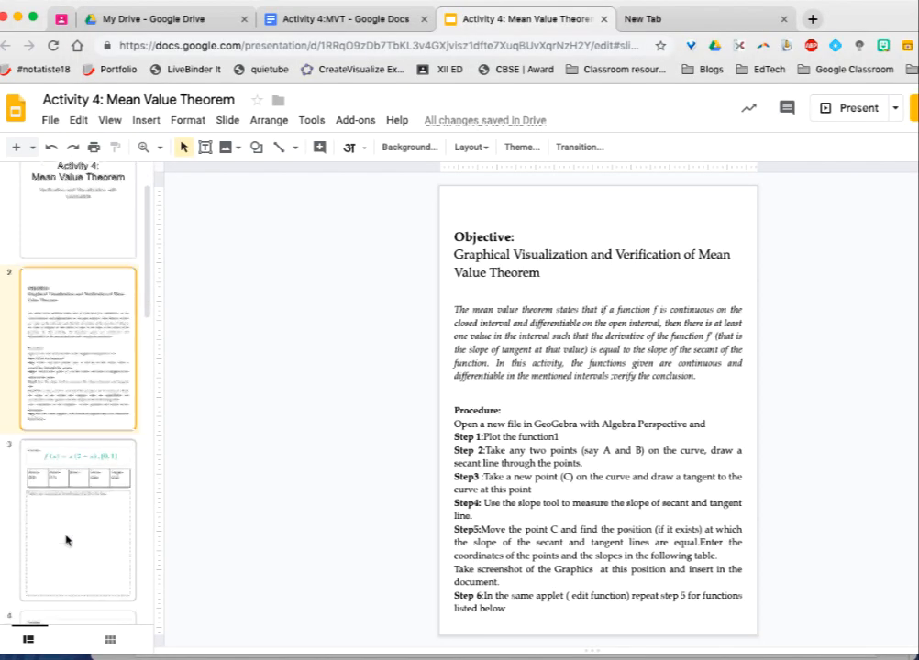
{"action": "left_click", "coordinate": [87, 394]}
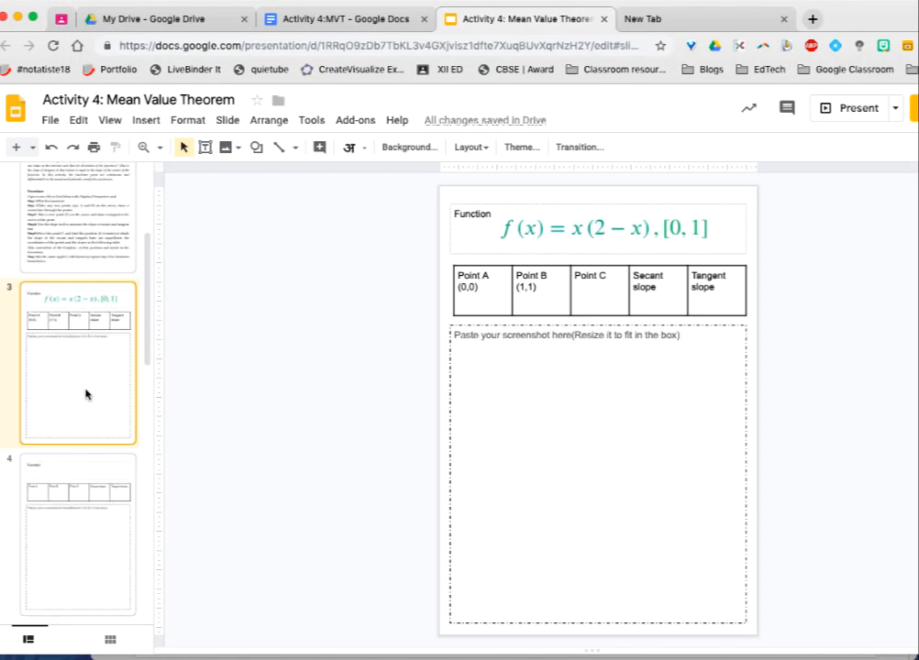